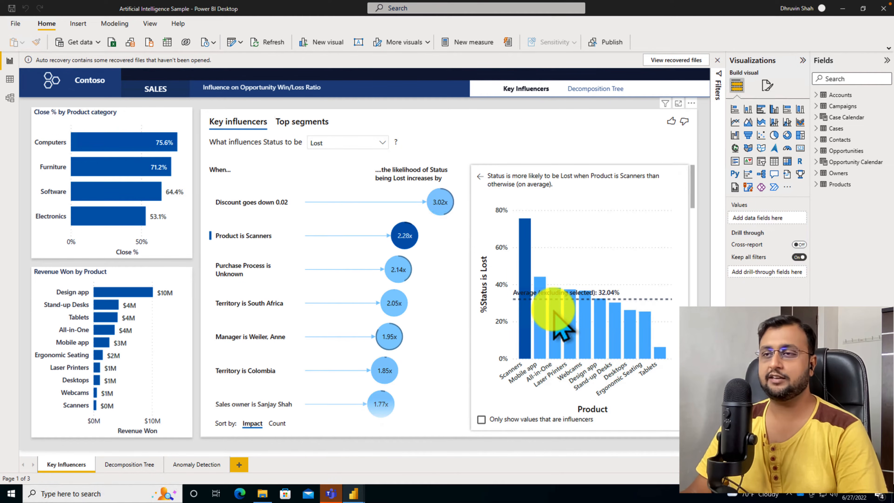
Step: Review the table relationships in the model view, and return to the Key Influencers report page
mouse_move(555, 313)
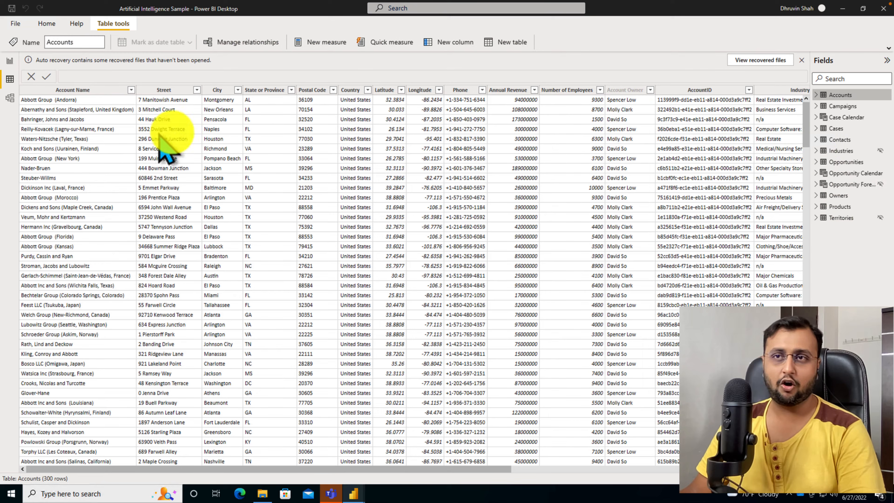
left_click(9, 99)
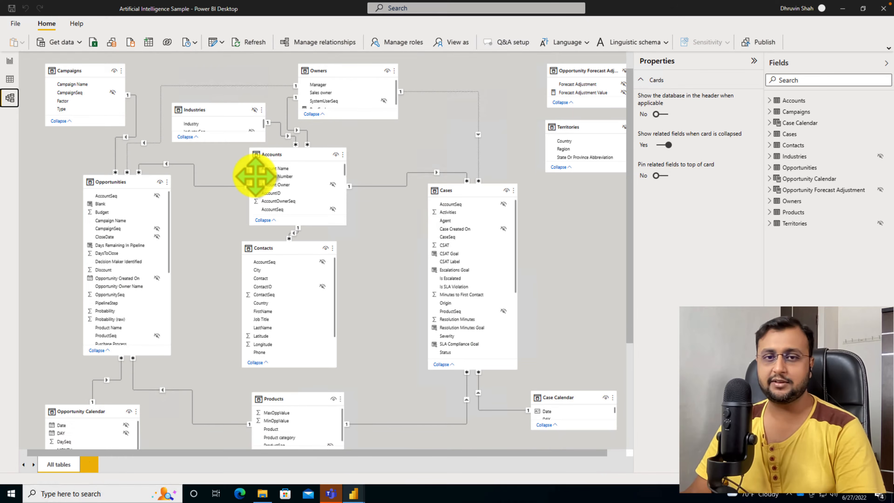
left_click(11, 61)
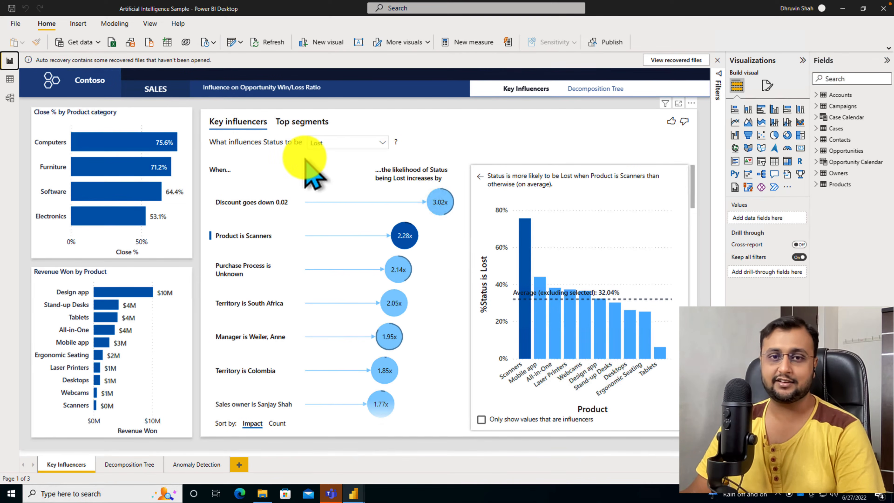
Step: Set the key influencers visual to analyze what influences Status to be Won
left_click(326, 142)
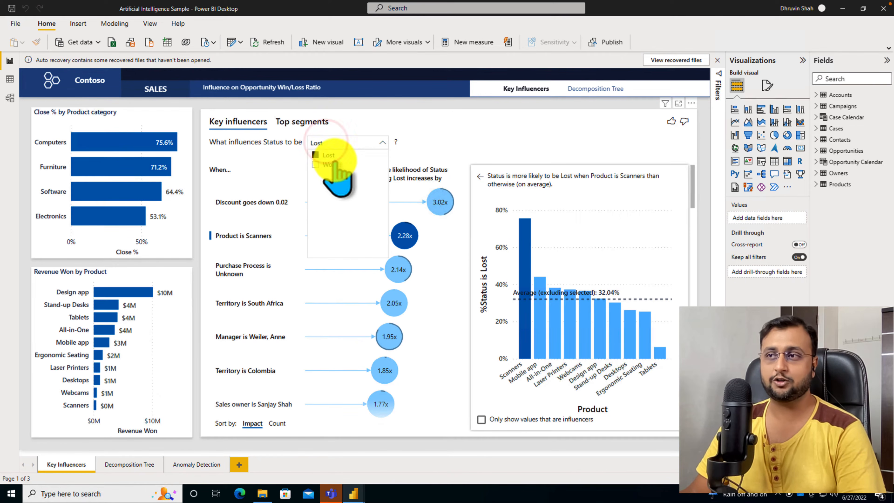
left_click(333, 162)
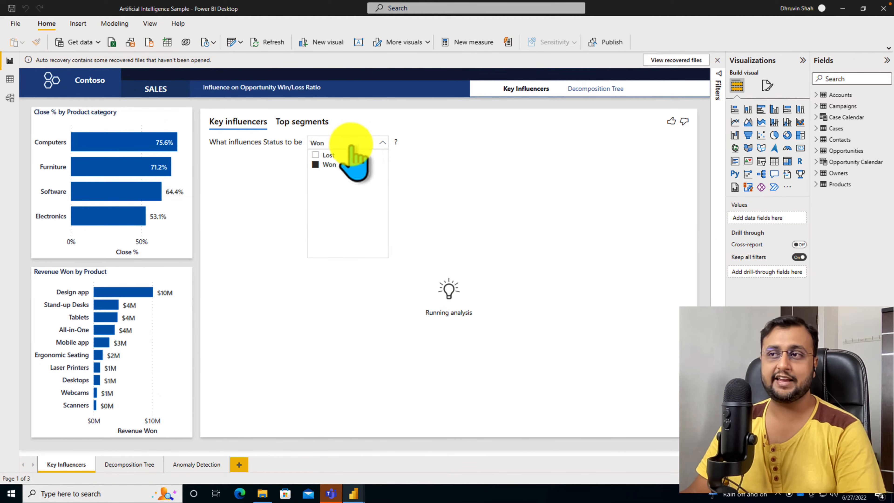
left_click(382, 143)
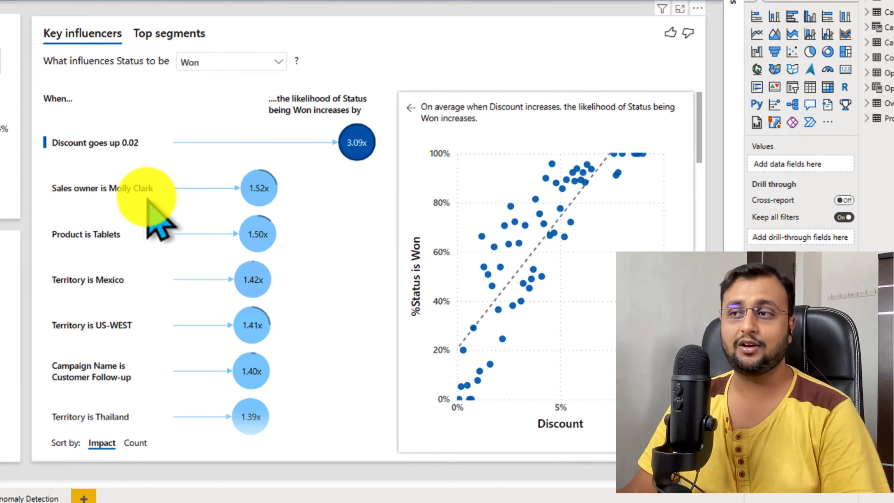
Step: Examine the breakdown charts for the top sales owner influencer and the Product is Tablets influencer
left_click(258, 194)
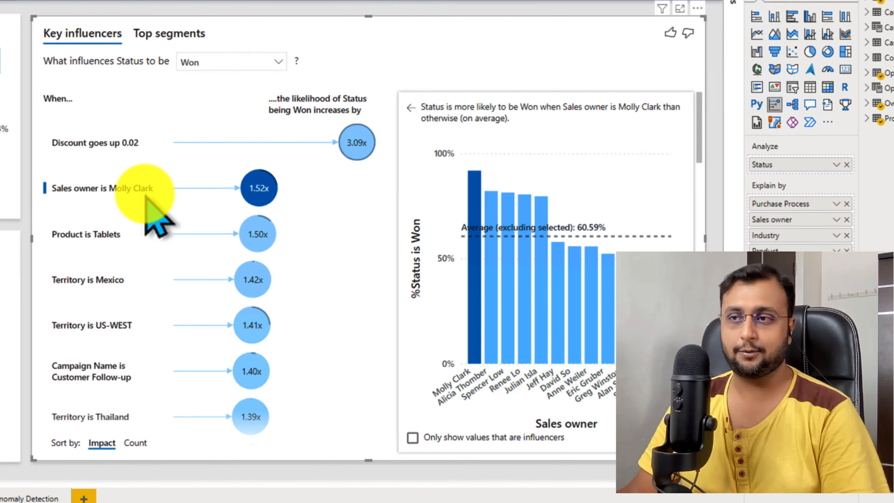
left_click(254, 236)
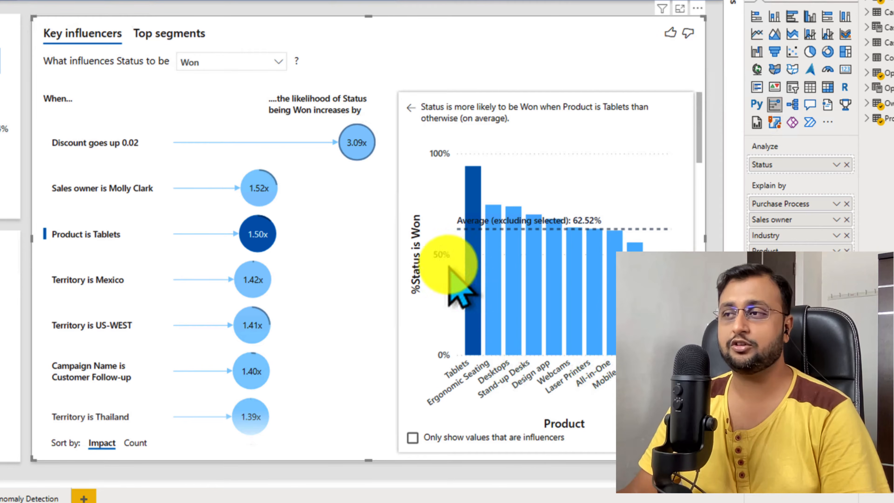
mouse_move(549, 306)
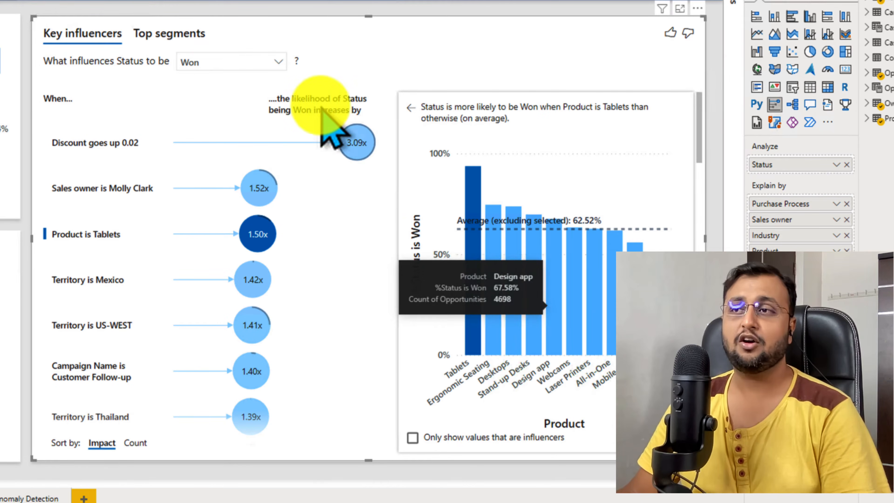
Step: Examine the details of Segment 1 among the top segments, and return to the key influencers analysis
left_click(183, 35)
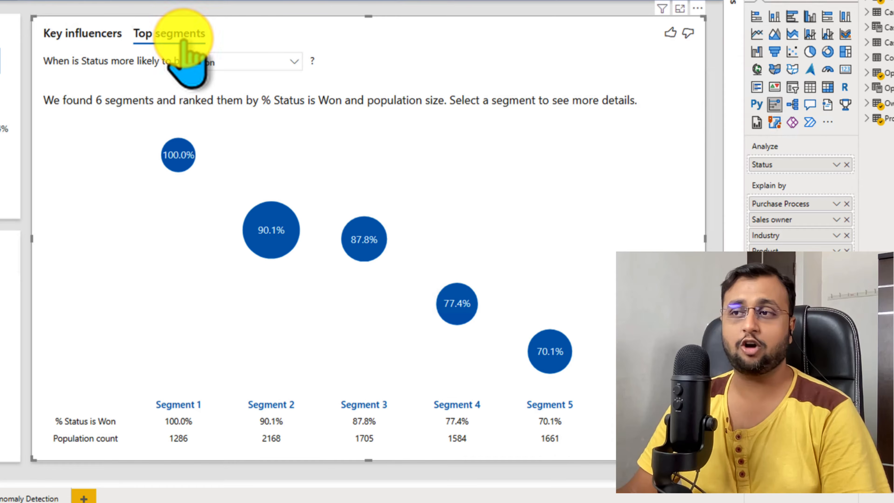
left_click(179, 156)
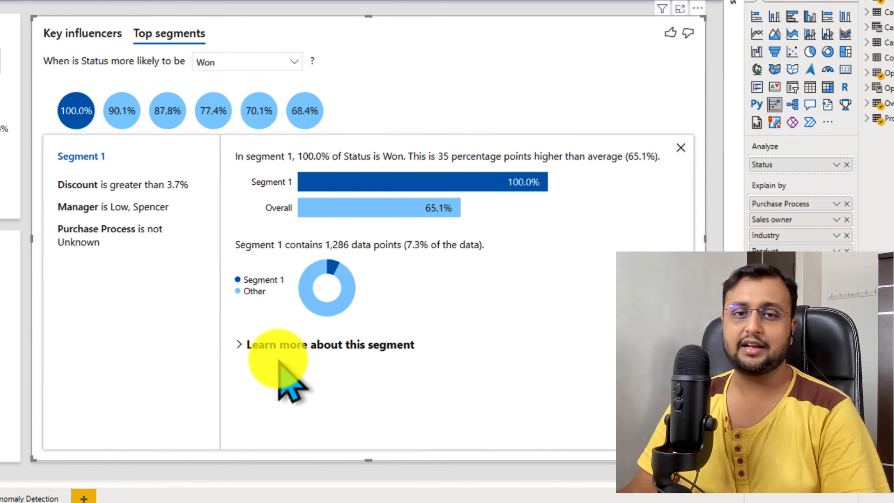
left_click(88, 37)
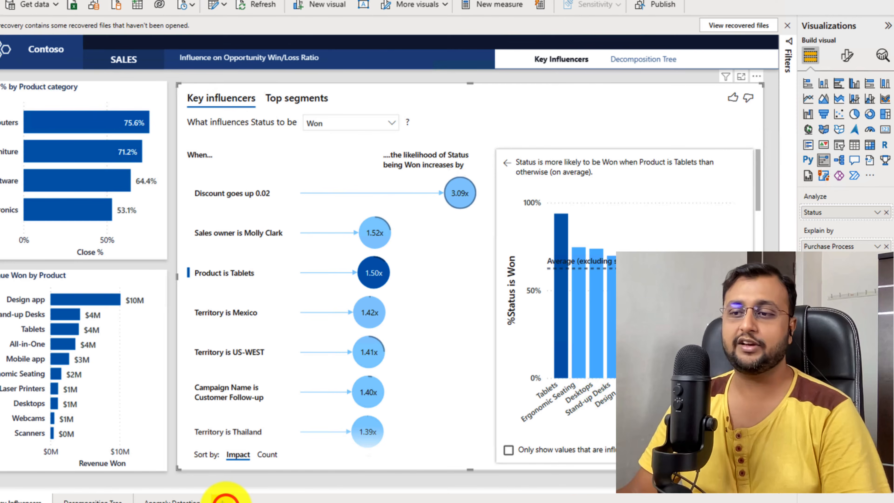
Step: Add a new report page with a key influencers visual that analyzes the Status field from the Opportunities table
left_click(226, 500)
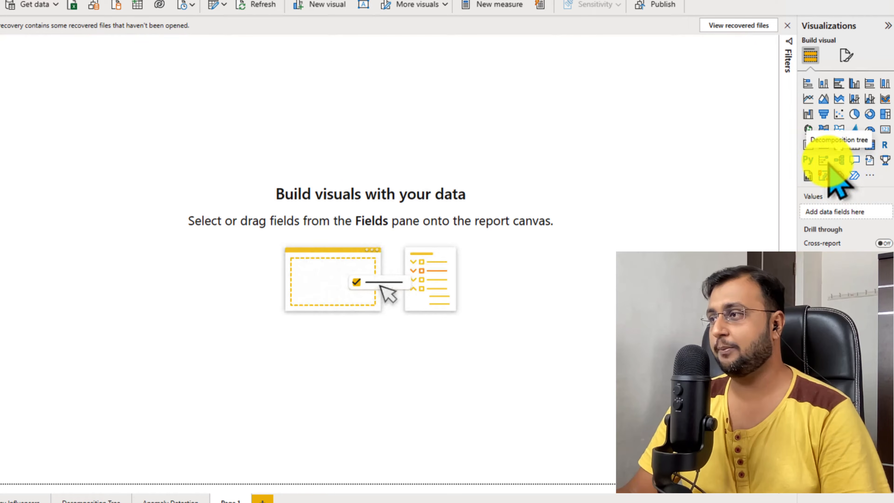
left_click(824, 162)
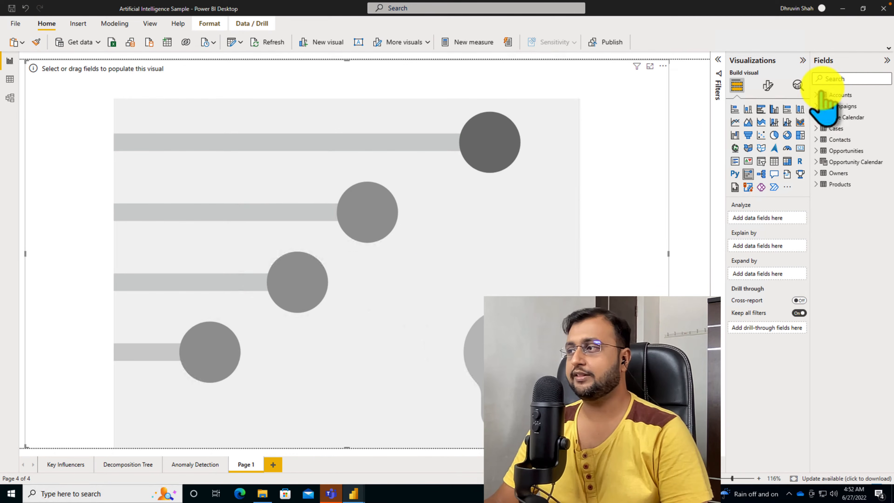
left_click(838, 78)
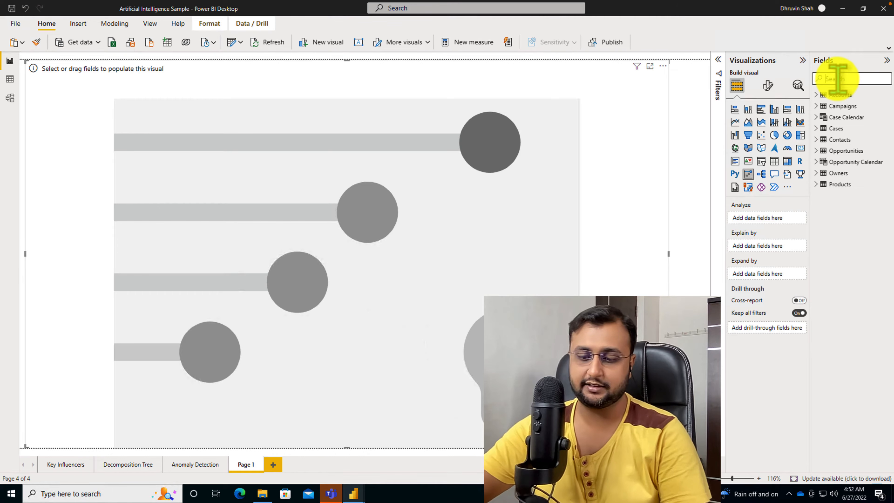
type("opportun")
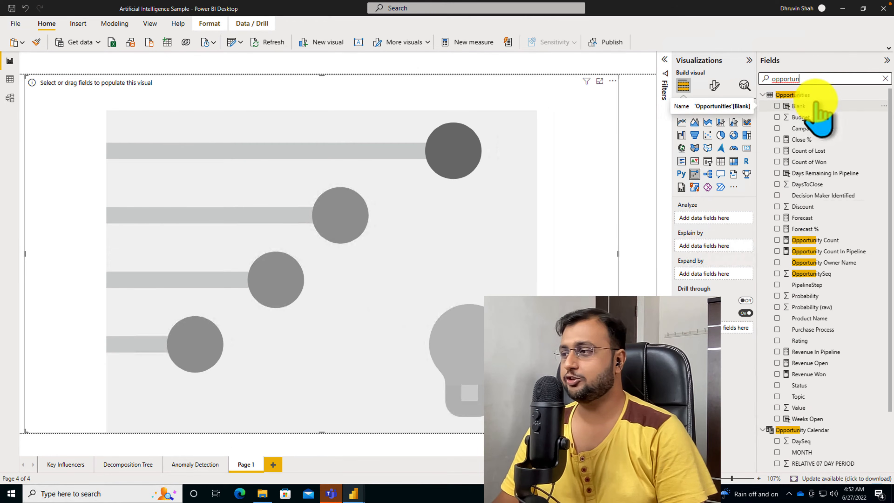
left_click(777, 385)
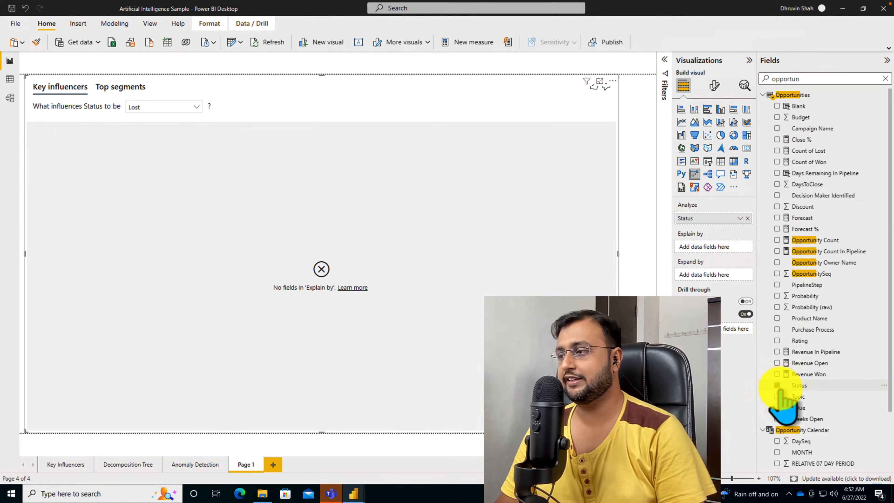
left_click(198, 104)
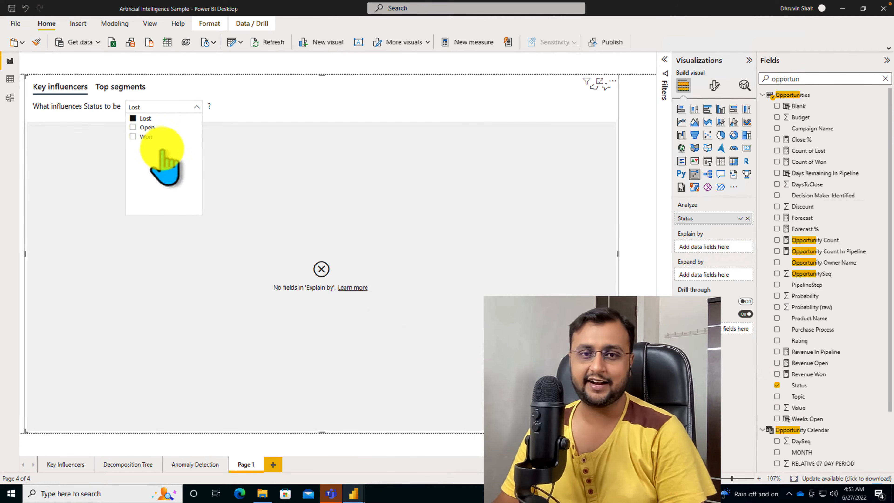
left_click(307, 179)
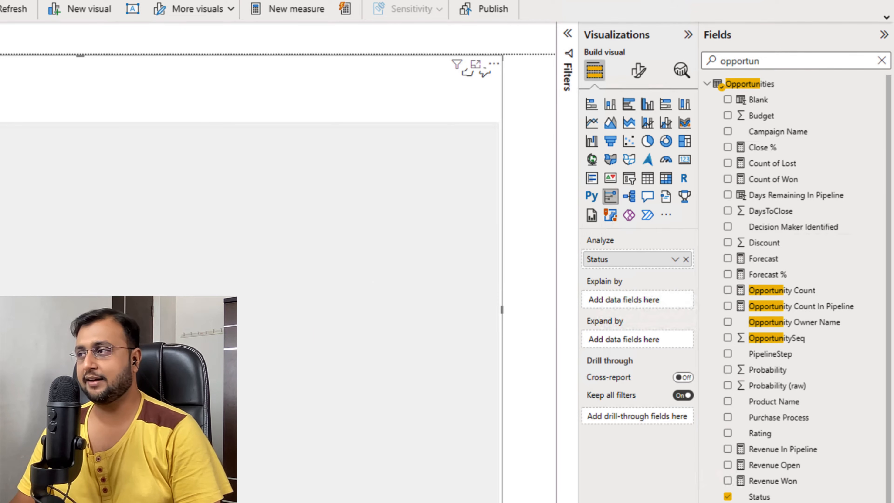
Step: Add the Product and Product category fields from the Products table as Explain by factors
double_click(771, 62)
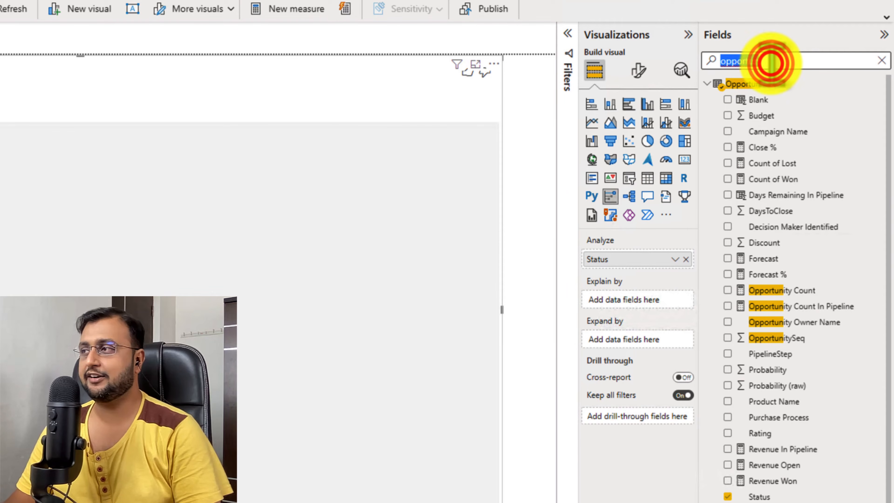
type("prod")
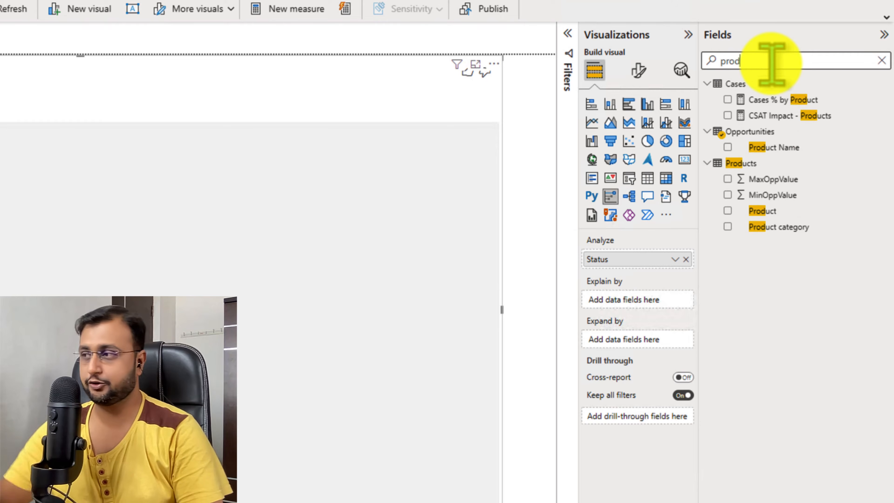
left_click(725, 210)
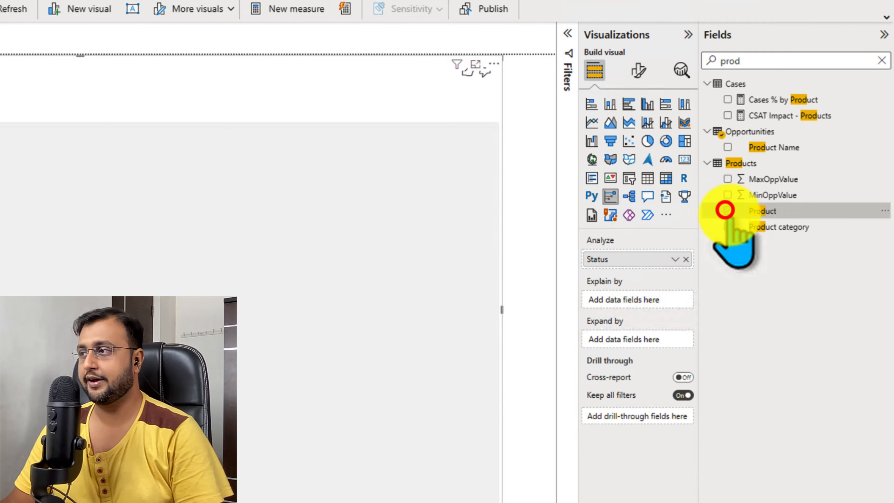
left_click(727, 227)
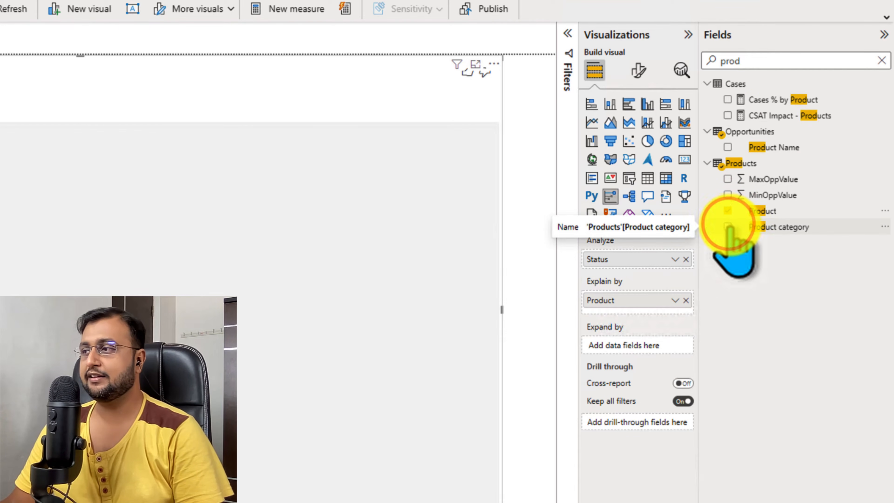
Step: Add the Territory field from the Accounts table to the Explain by factors
left_click(767, 64)
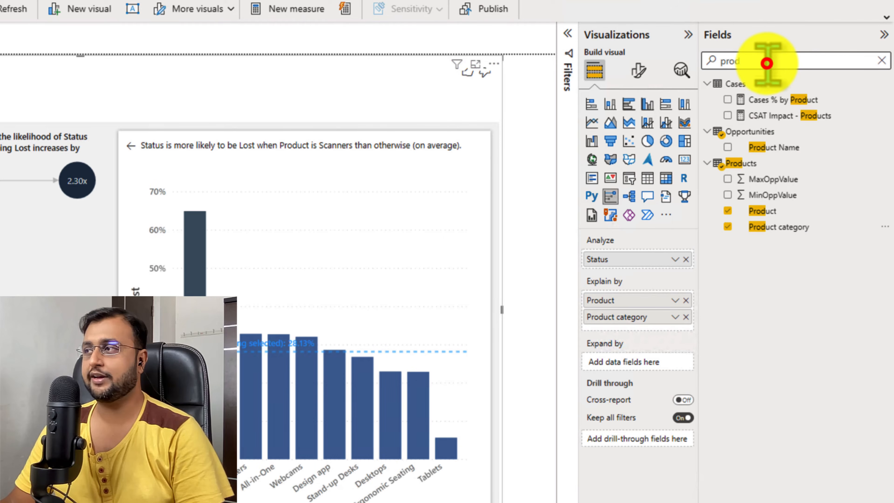
double_click(767, 64)
type("te")
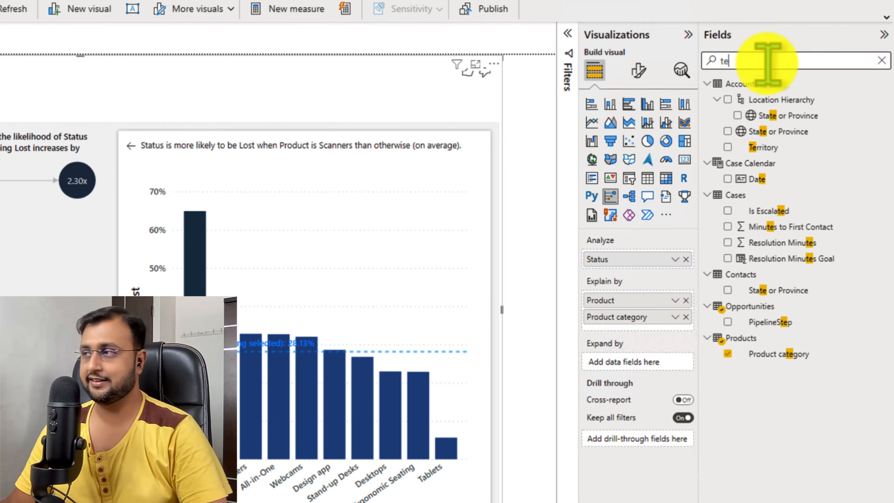
type("r")
left_click(727, 100)
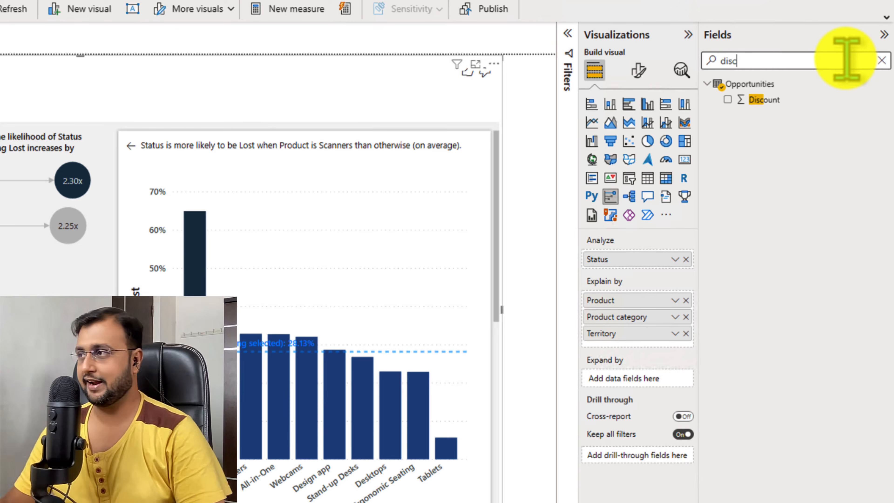
Step: Add Discount from Opportunities and Industry from Accounts to the Explain by factors
left_click(727, 99)
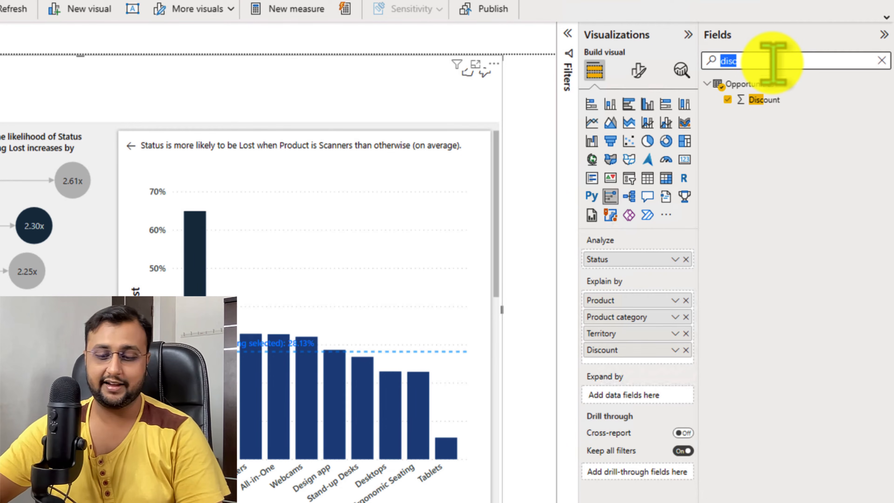
type("indu")
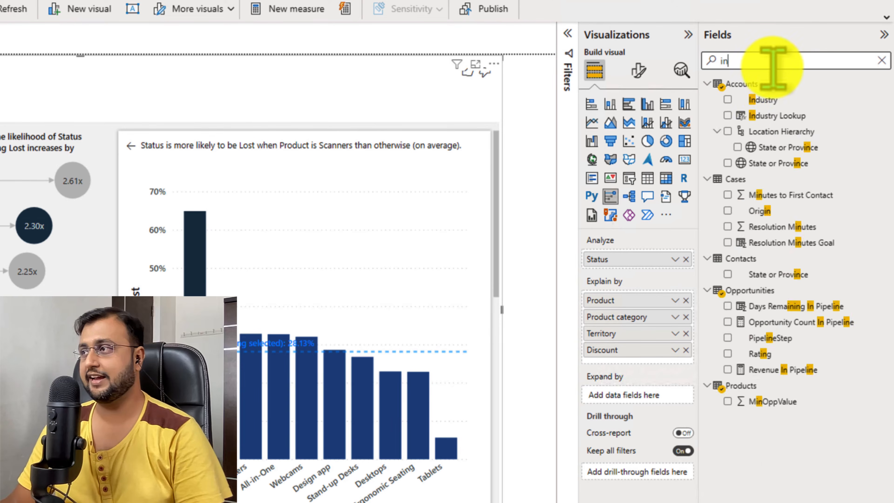
left_click(730, 98)
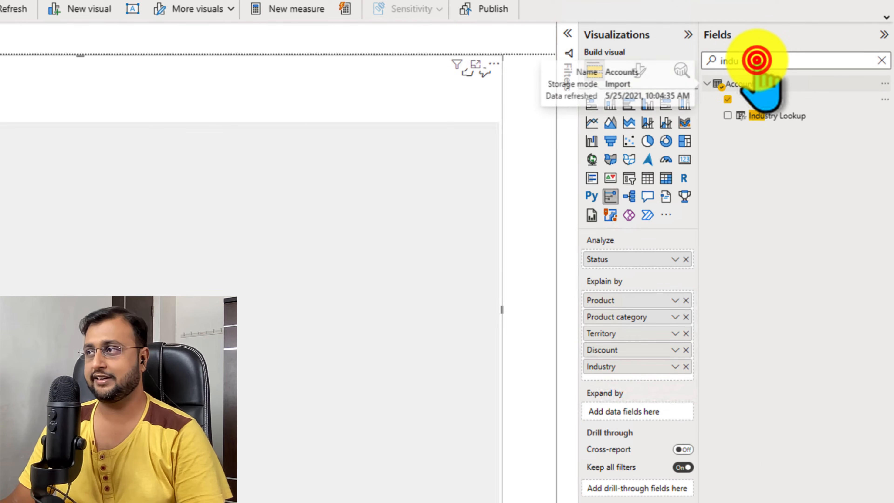
Step: Add the Sales owner and Manager fields from the Owners table to the Explain by factors
double_click(758, 60)
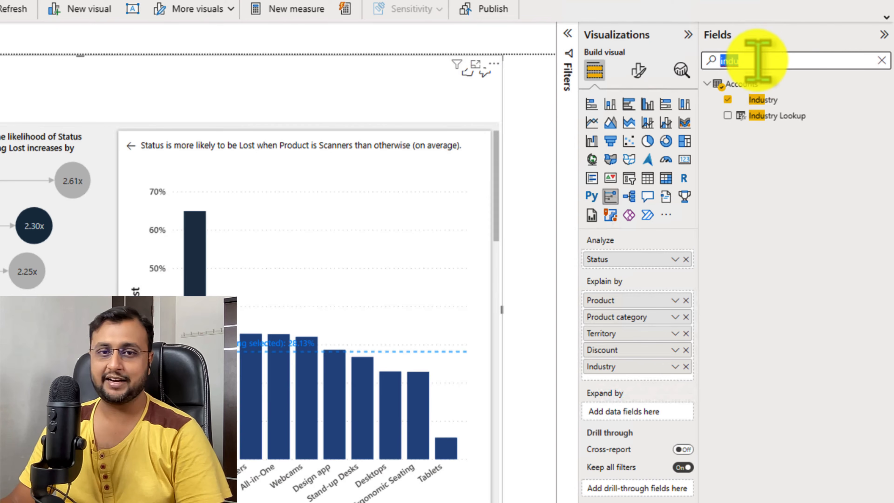
type("sale")
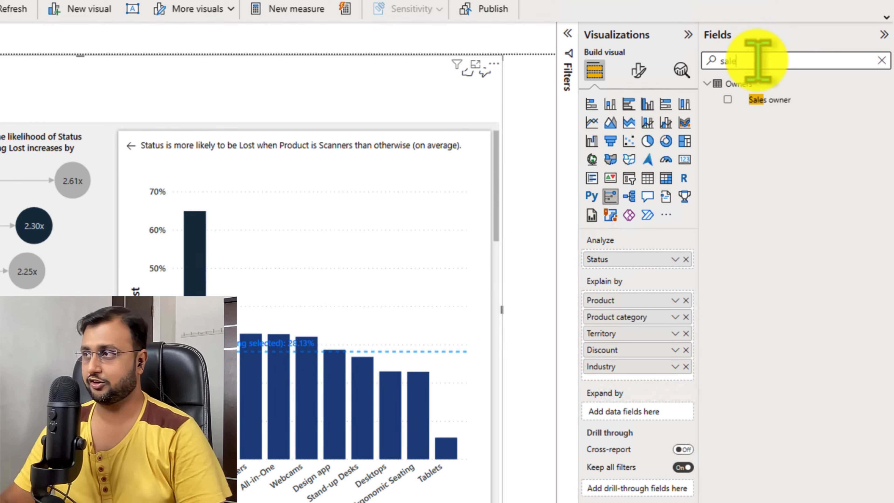
left_click(728, 99)
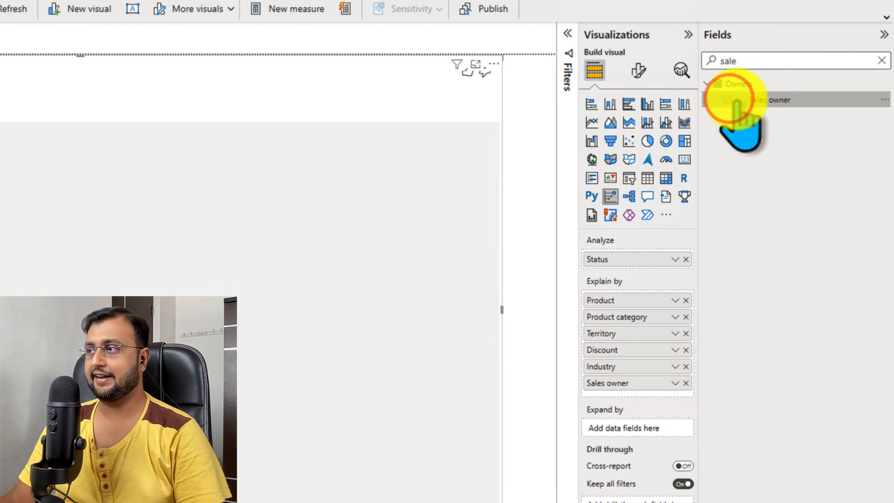
double_click(755, 59)
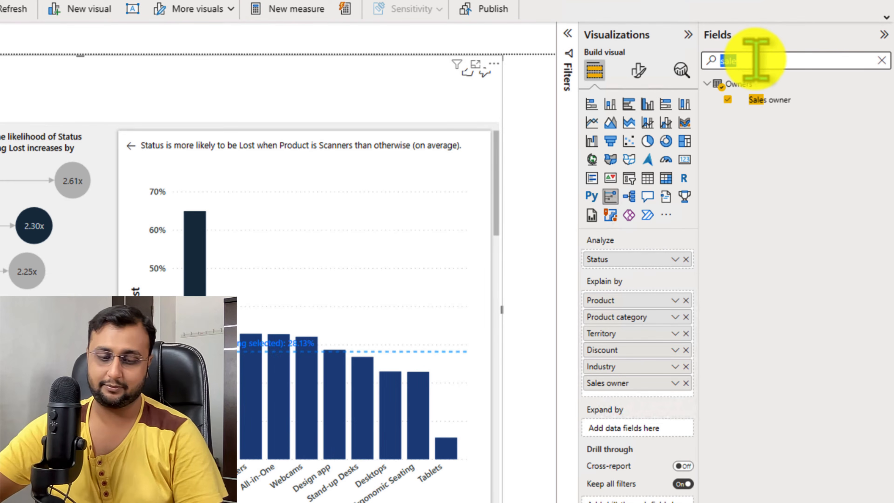
type("manager")
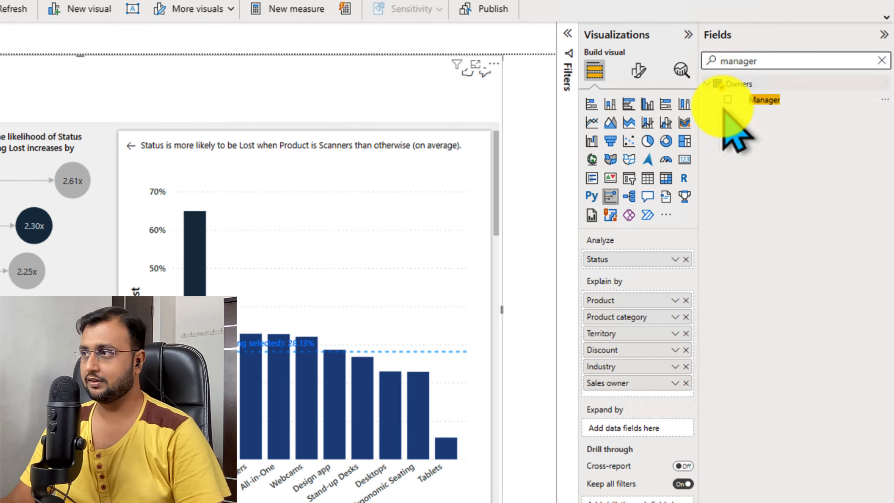
left_click(727, 100)
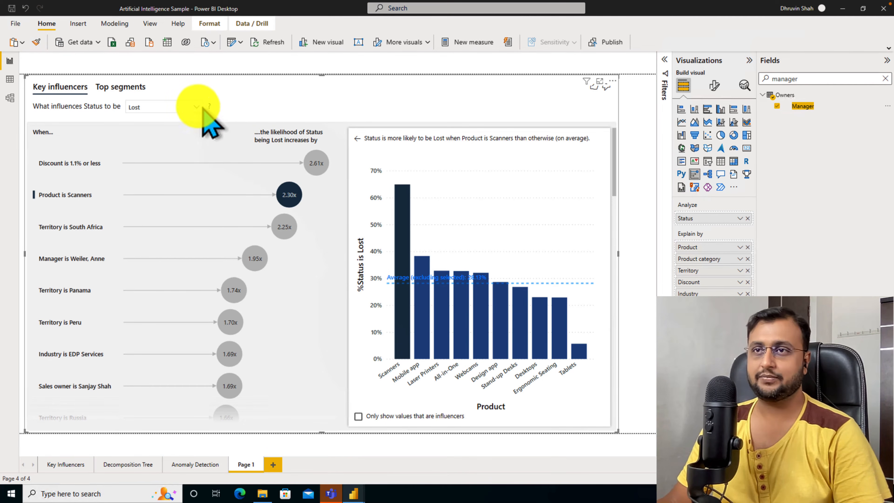
Step: Set the new key influencers visual to analyse what influences Status to be Won
left_click(176, 104)
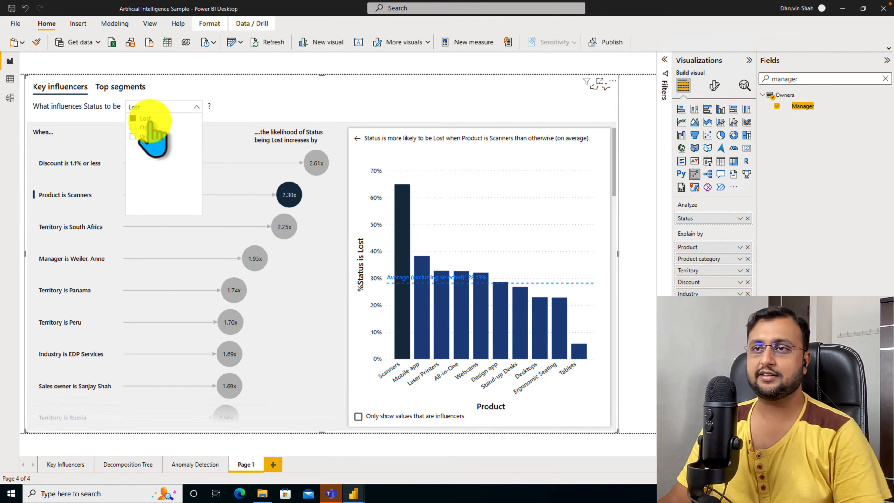
left_click(147, 135)
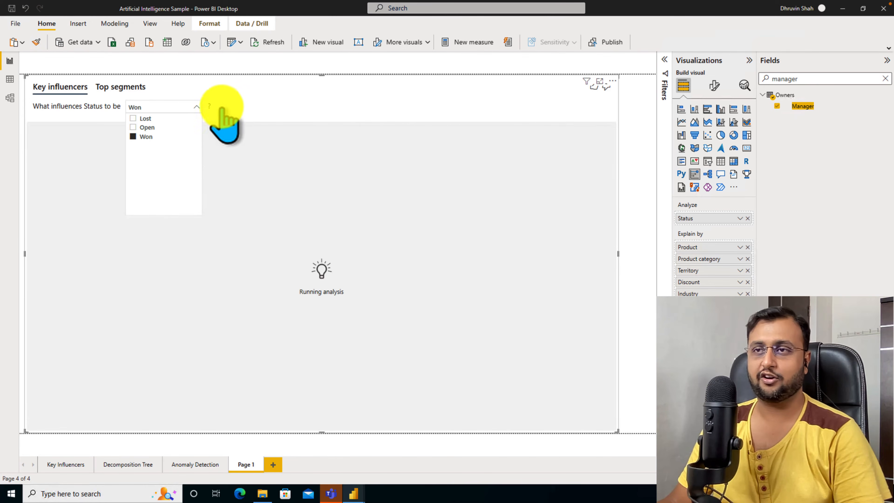
left_click(243, 100)
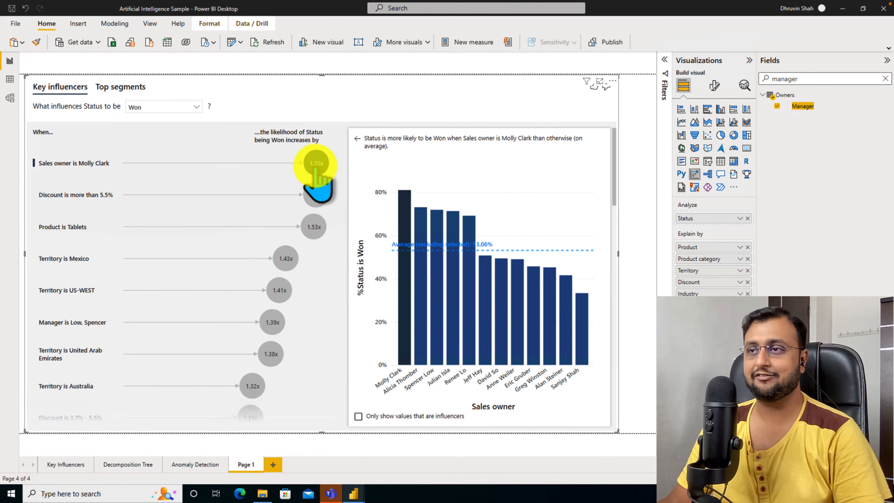
Step: Inspect the top sales owner influencer and limit its chart to values that are influencers
mouse_move(322, 170)
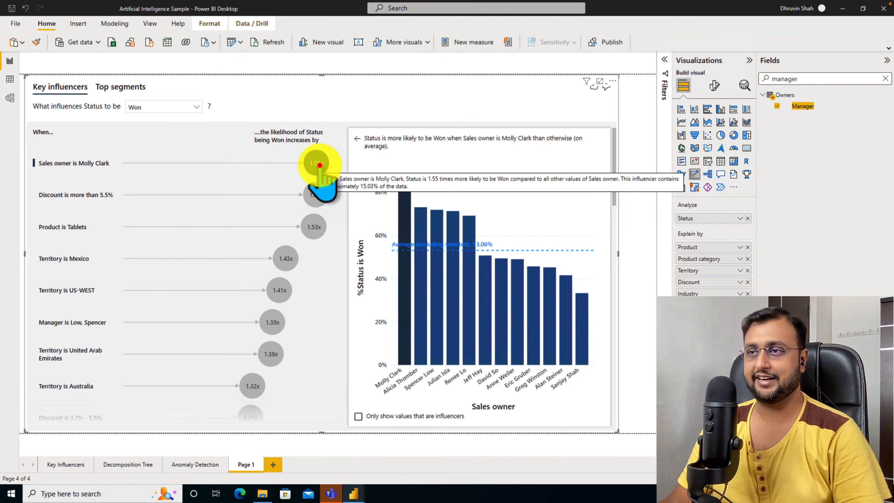
left_click(319, 164)
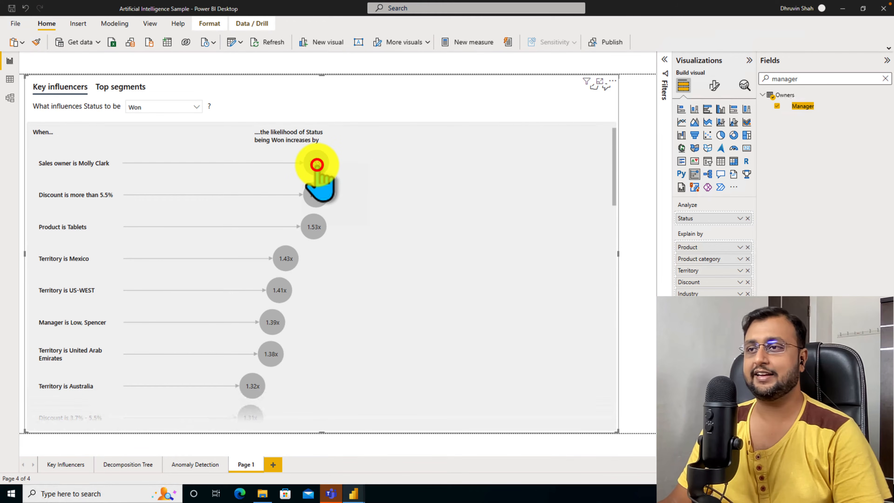
left_click(317, 165)
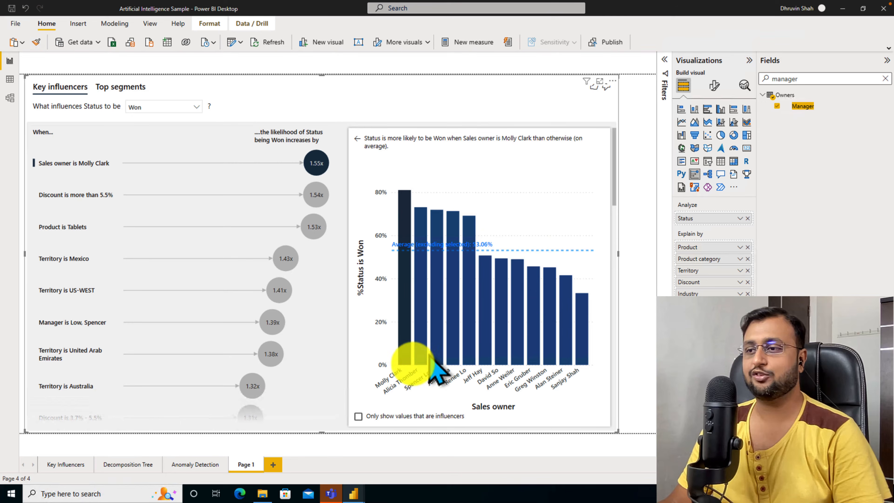
left_click(359, 417)
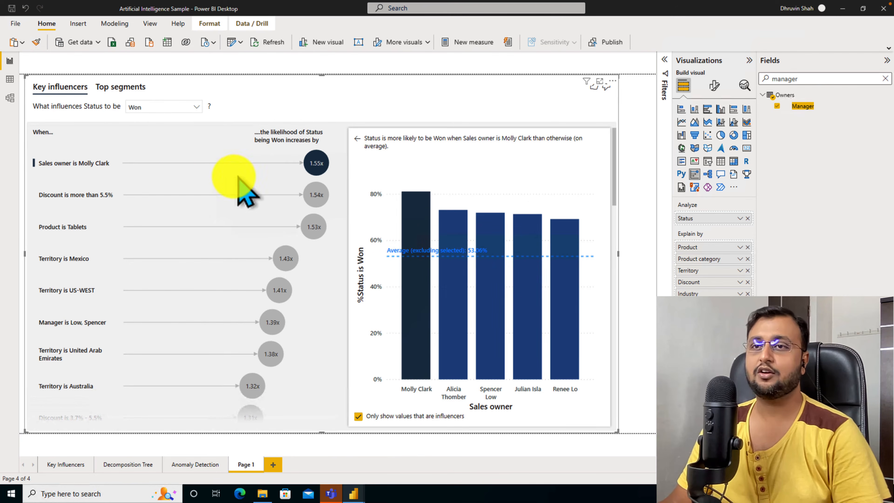
Step: Inspect the charts for the influencers Discount is more than 5.5% and Product is Tablets
mouse_move(316, 198)
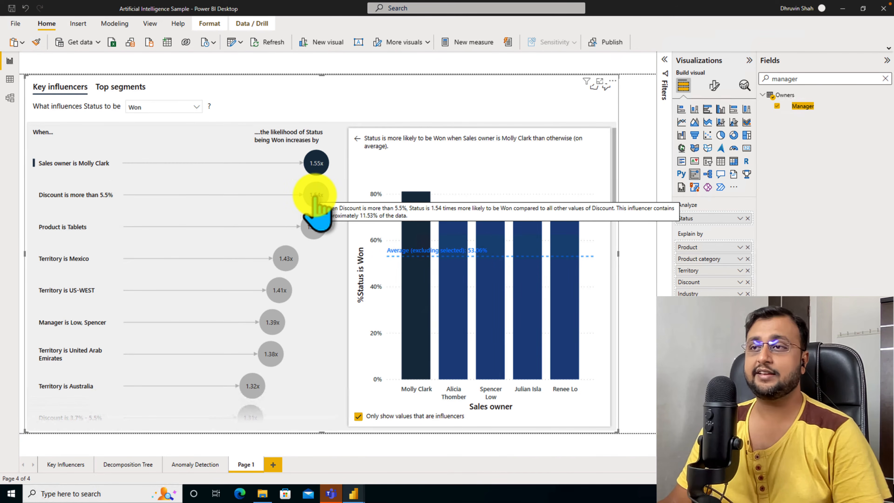
left_click(315, 196)
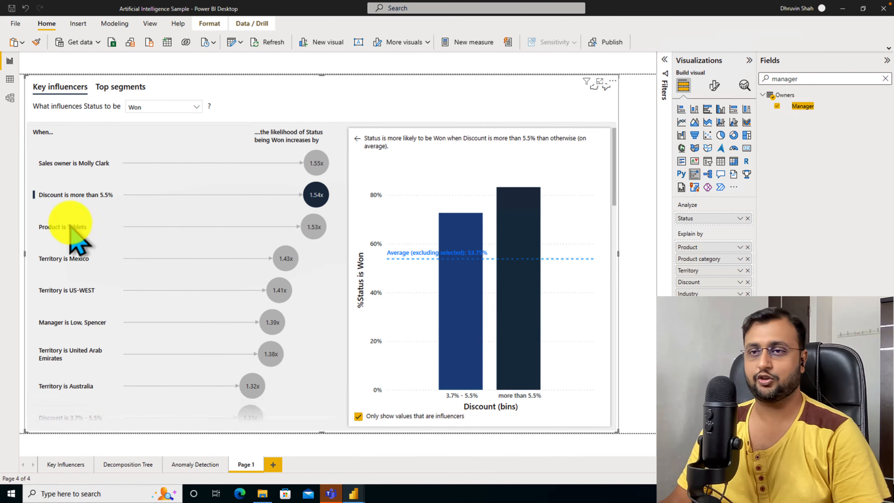
left_click(314, 227)
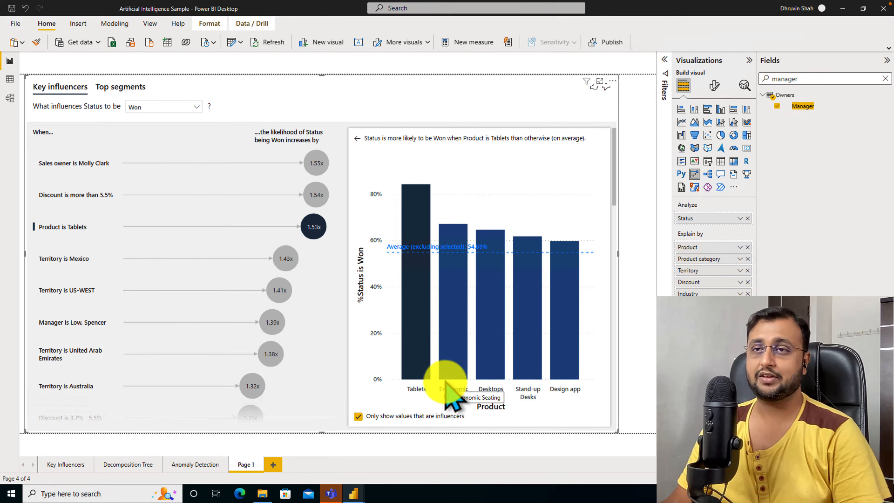
Step: Open the top segments for Status Won and inspect the details of segments 1, 2 and 4
left_click(114, 87)
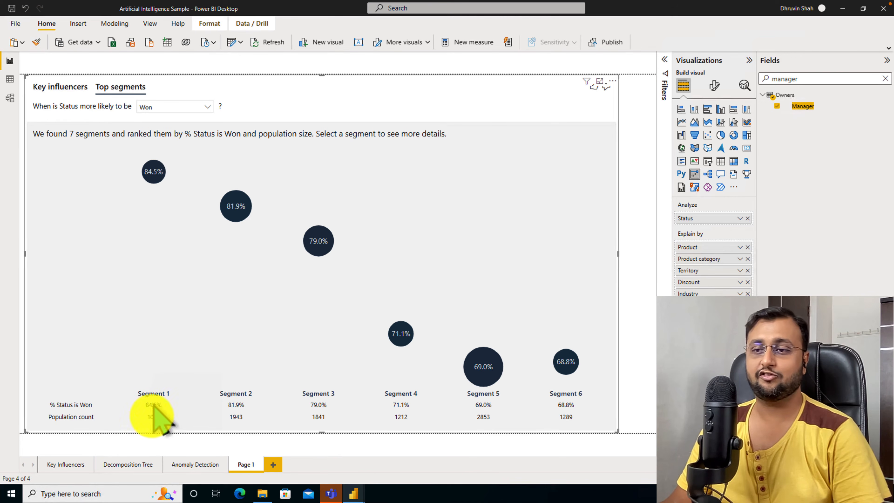
left_click(156, 173)
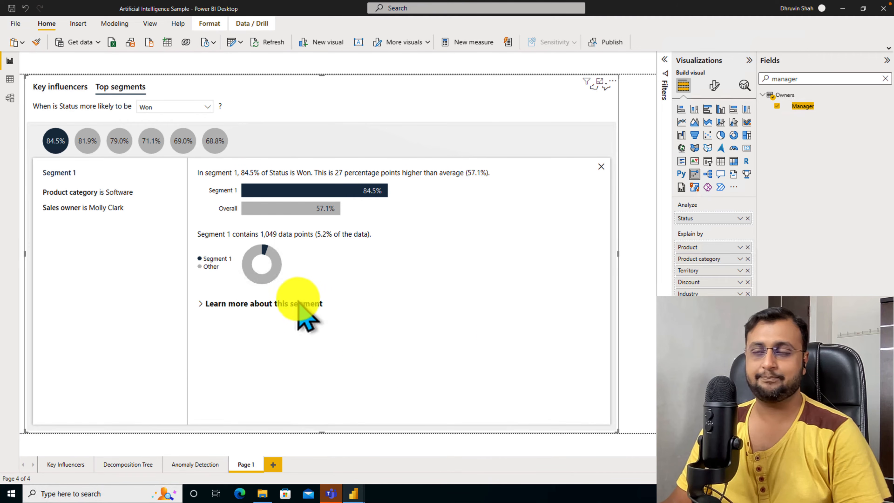
left_click(89, 144)
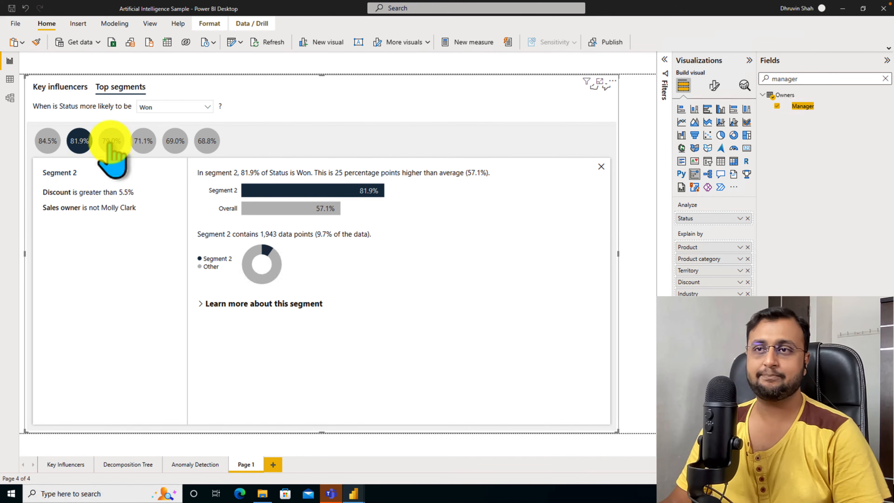
left_click(145, 144)
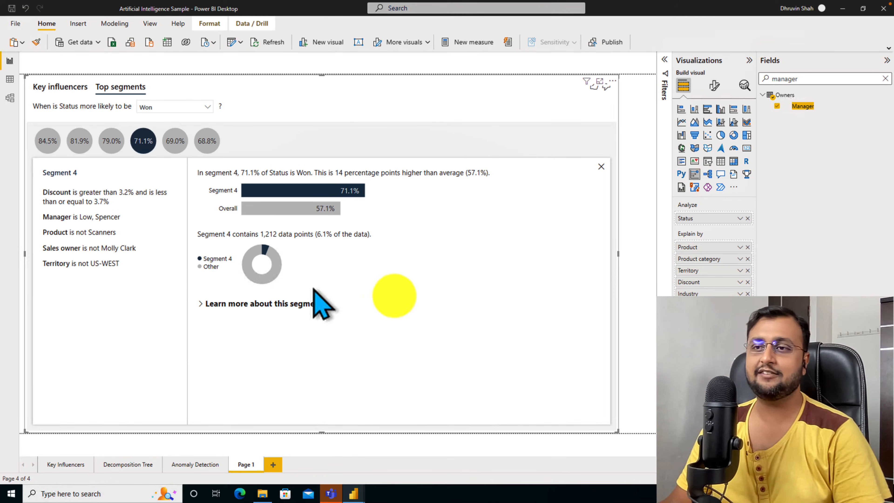
Step: Expand the additional information on segment 4 and review its sales owner and industry splits
left_click(201, 303)
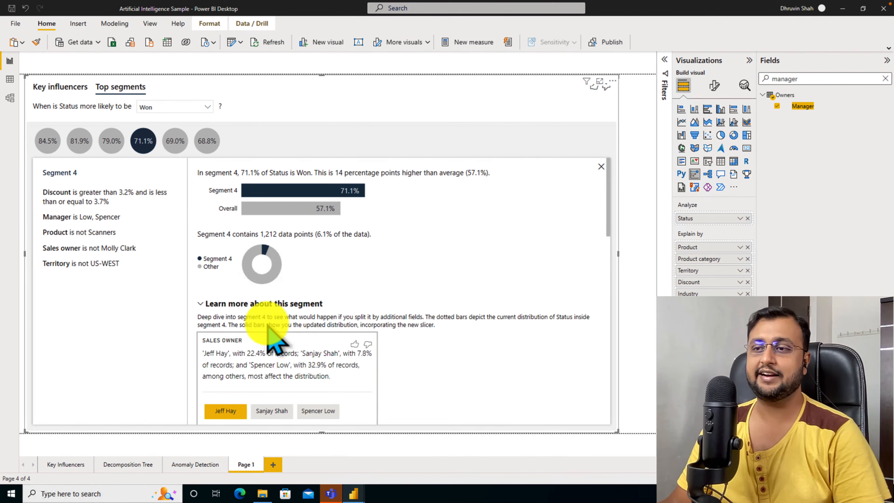
scroll(297, 356, "down", 5)
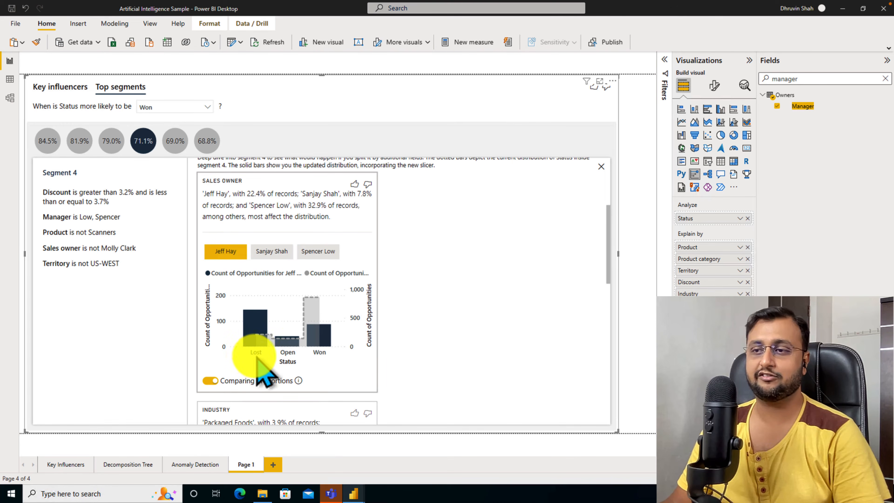
scroll(299, 355, "down", 3)
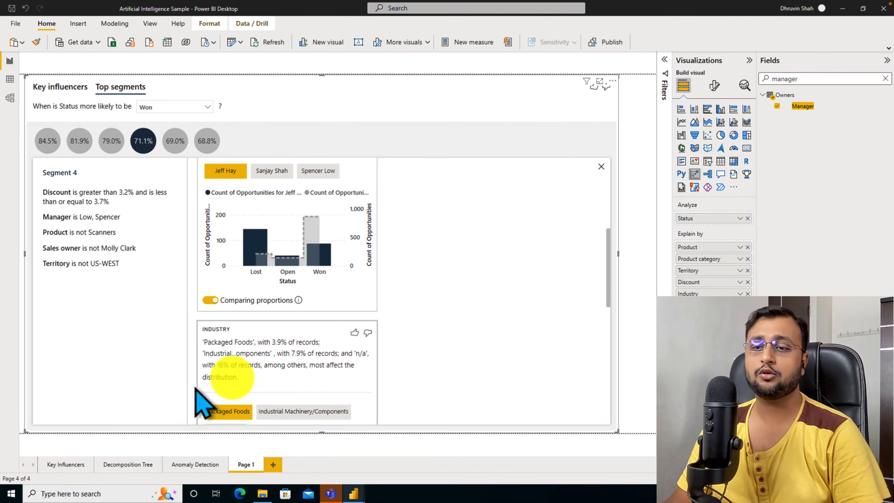
Step: Go back to the Key Influencers page and cross-filter it by the Computers category, followed by Furniture
left_click(67, 465)
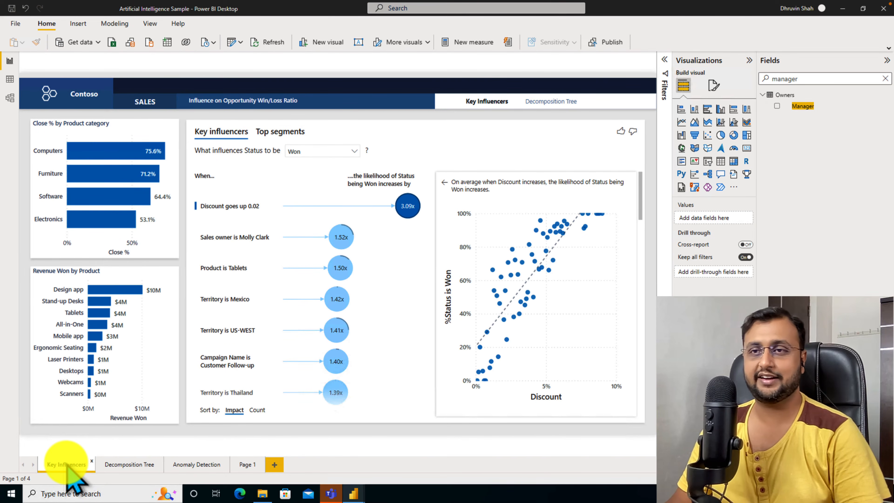
left_click(243, 466)
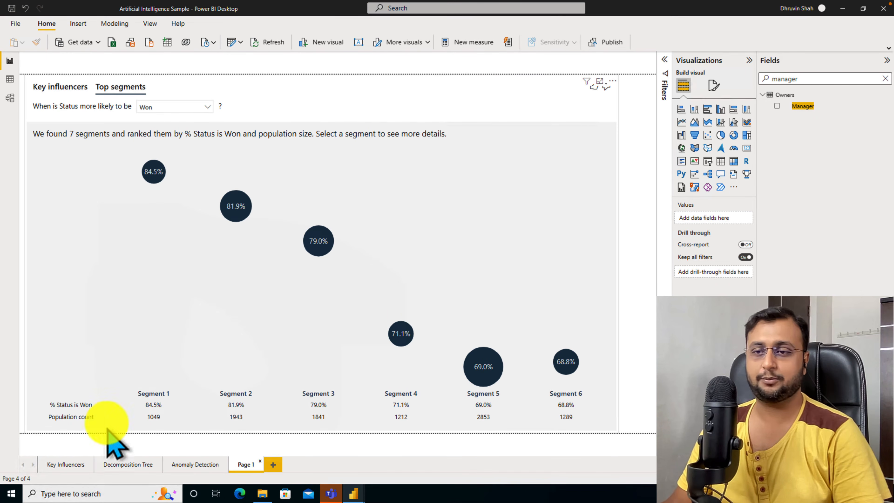
left_click(69, 468)
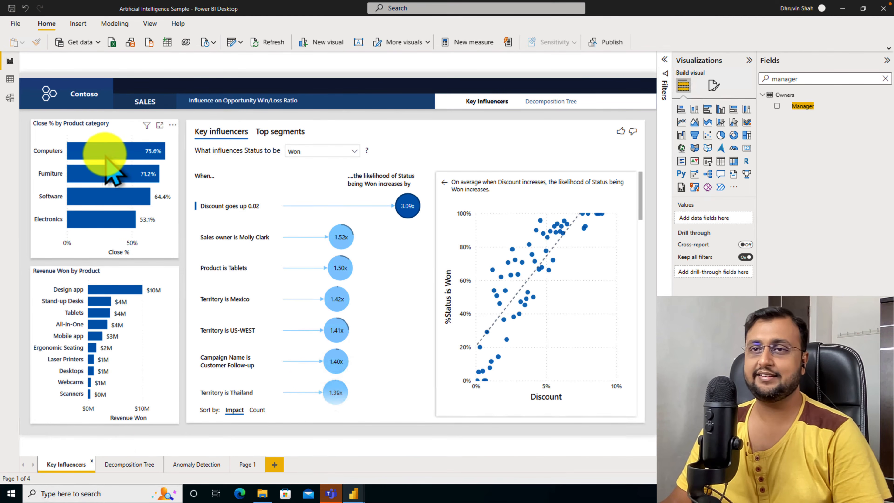
left_click(86, 152)
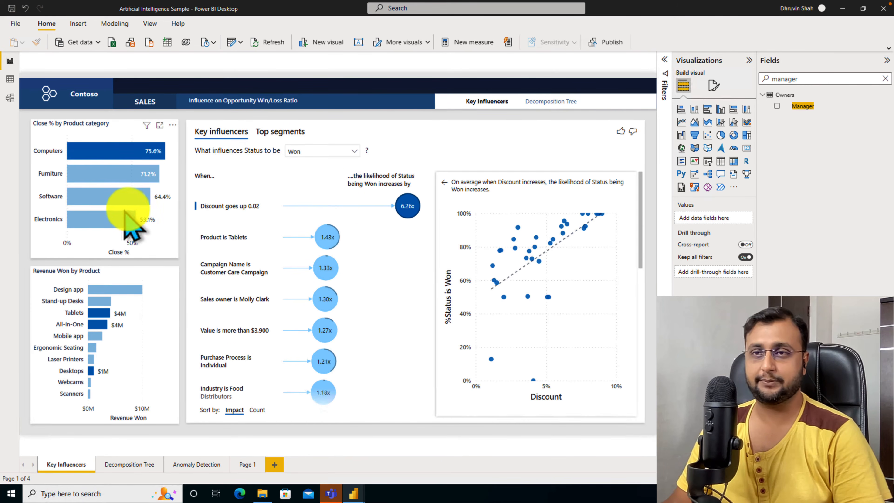
left_click(101, 178)
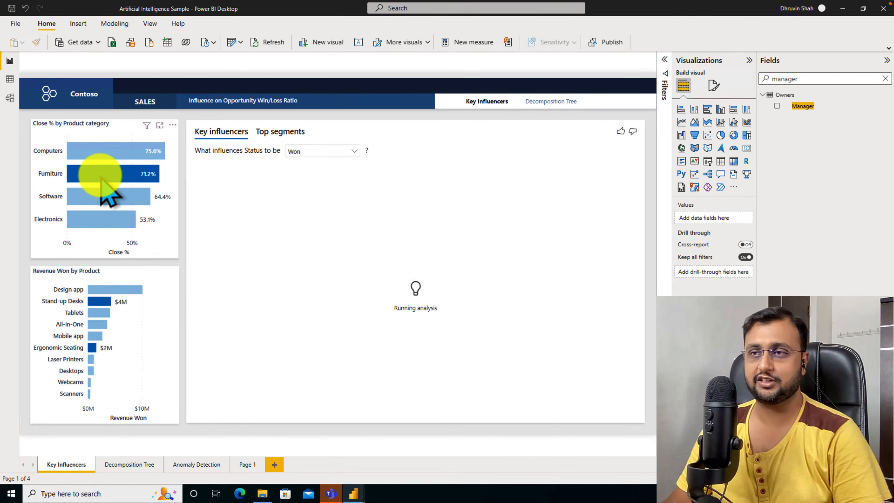
Step: Inspect the Territory influencers US-WEST and Australia and the first top segment for the Furniture category
left_click(224, 236)
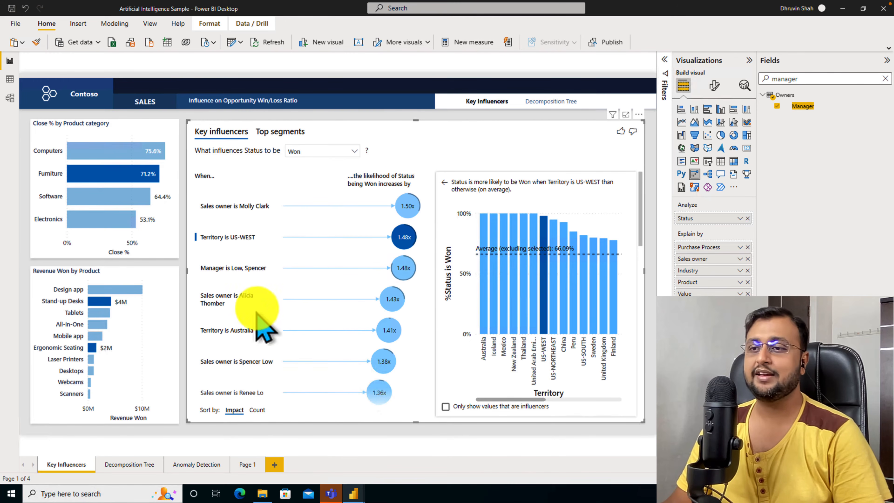
left_click(385, 332)
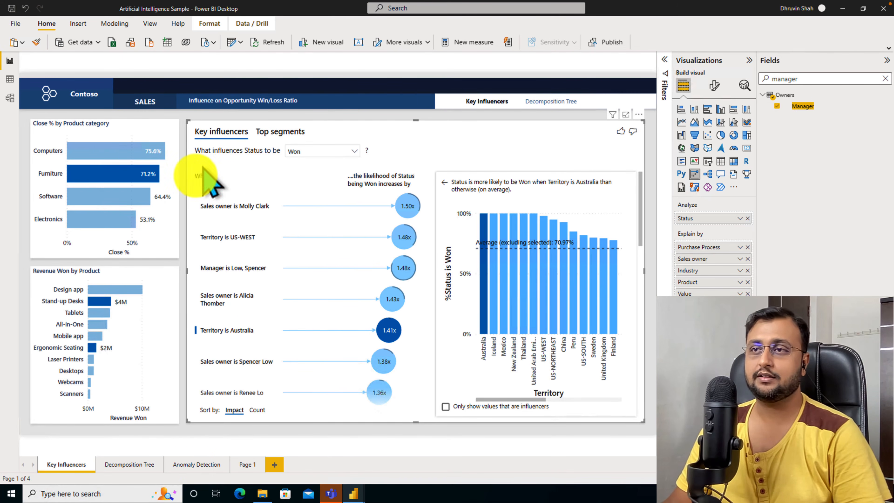
left_click(267, 132)
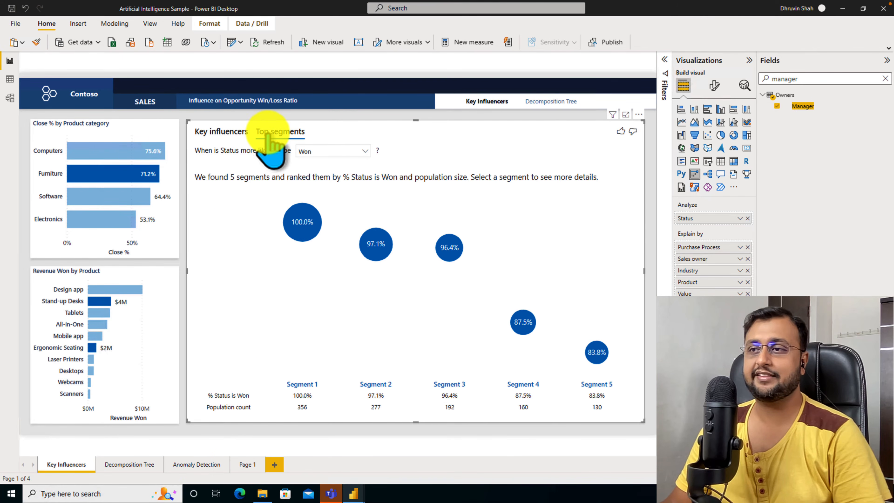
left_click(302, 225)
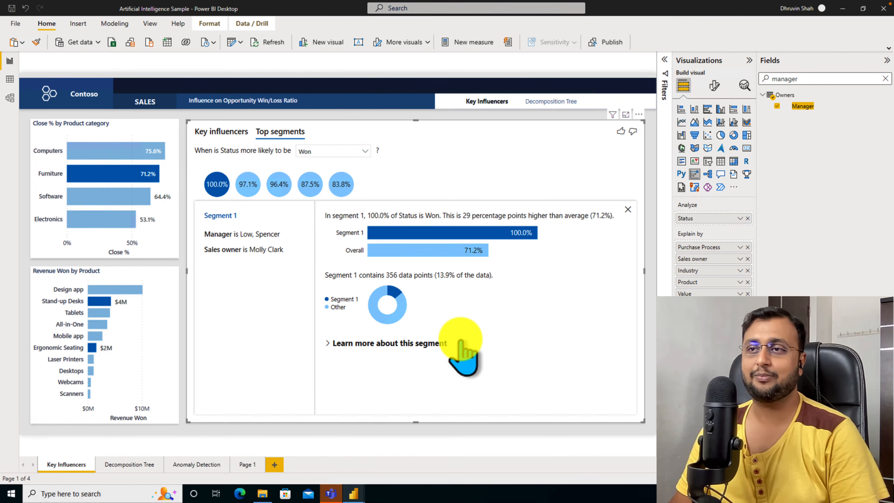
left_click(222, 132)
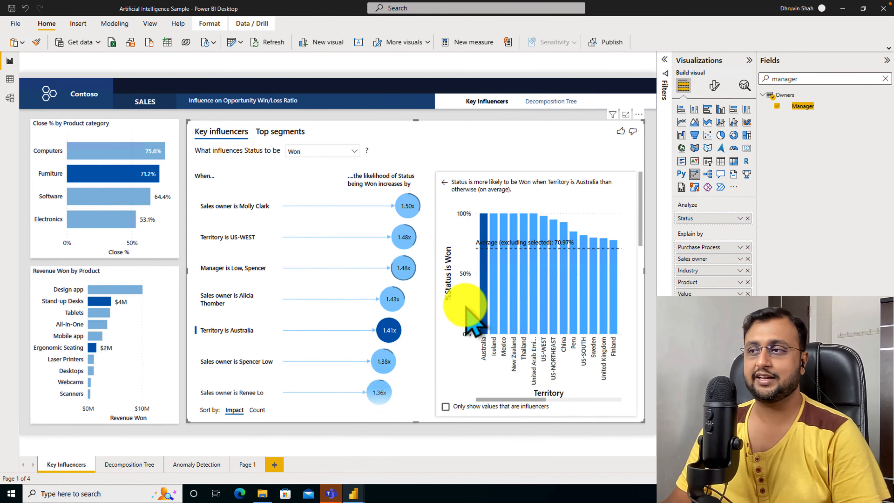
Step: Turn on Counts in the analysis settings of the key influencers visual on Page 1
left_click(714, 86)
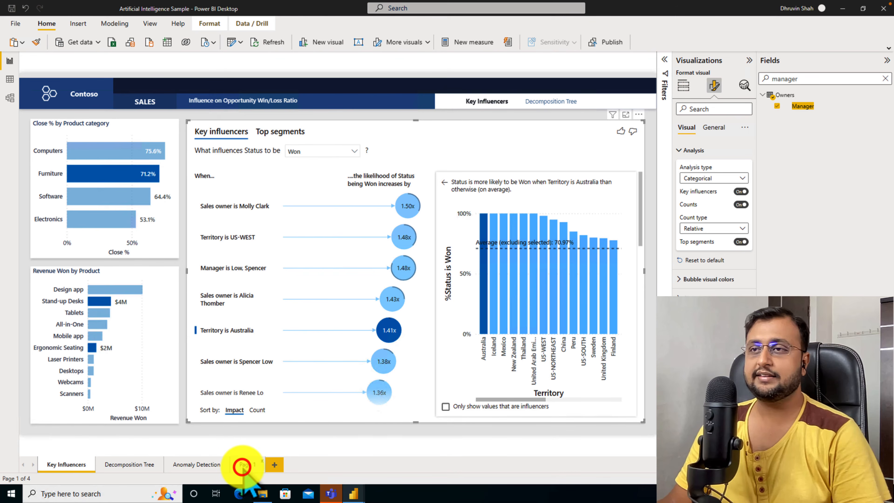
left_click(246, 465)
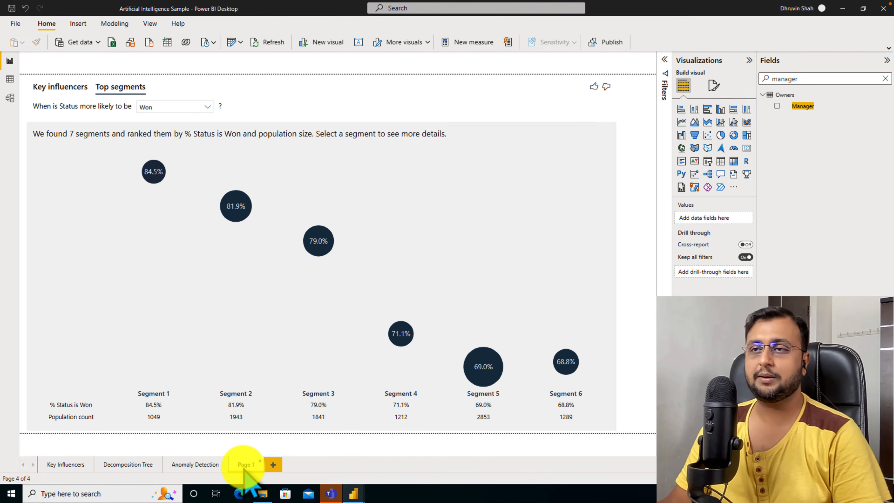
left_click(354, 139)
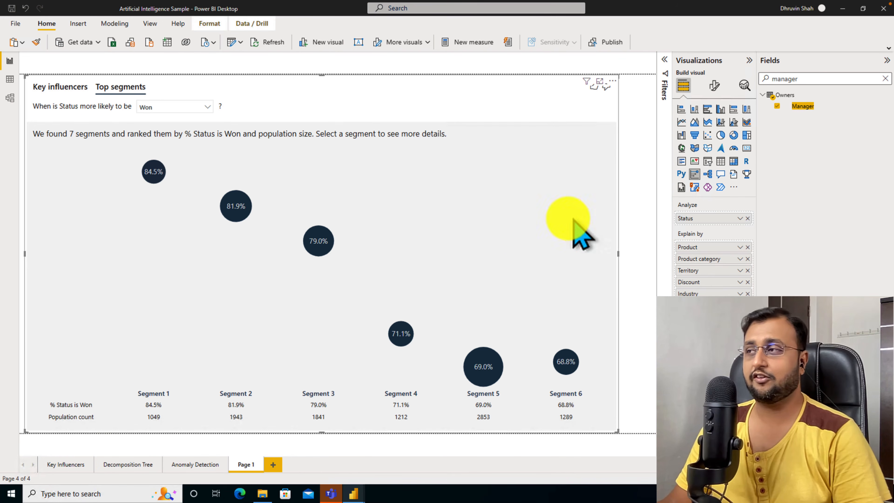
left_click(714, 88)
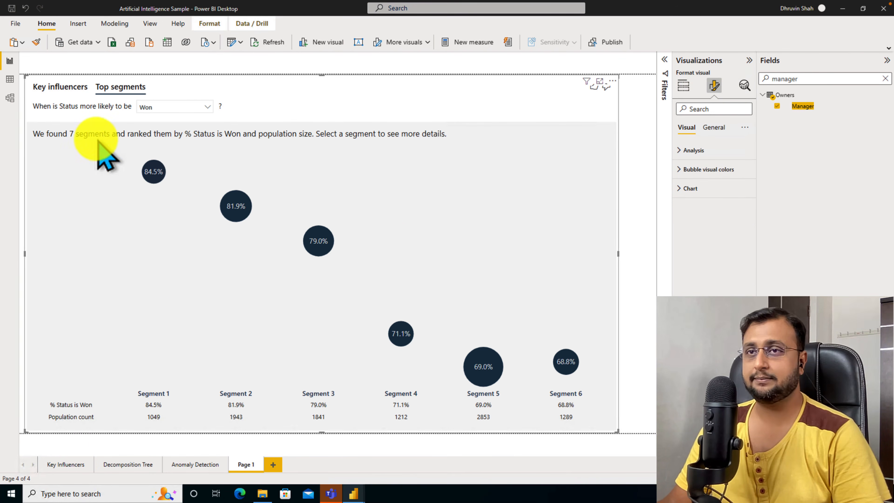
left_click(60, 87)
left_click(686, 150)
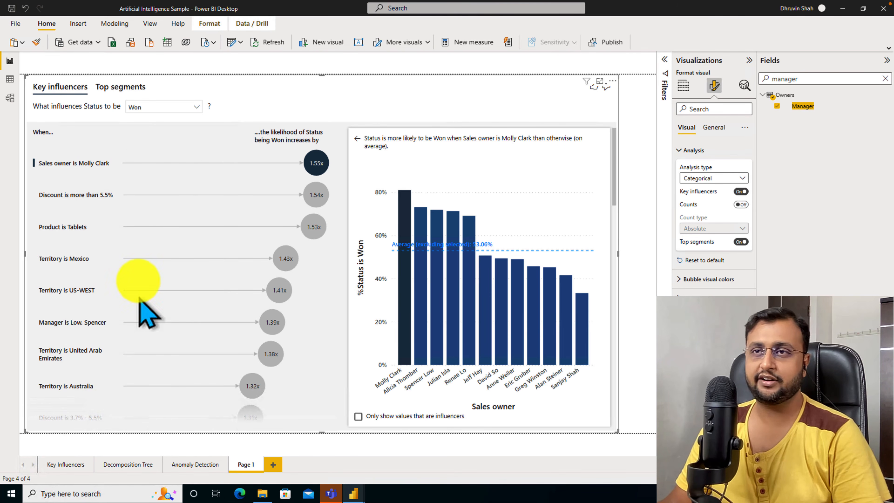
left_click(741, 204)
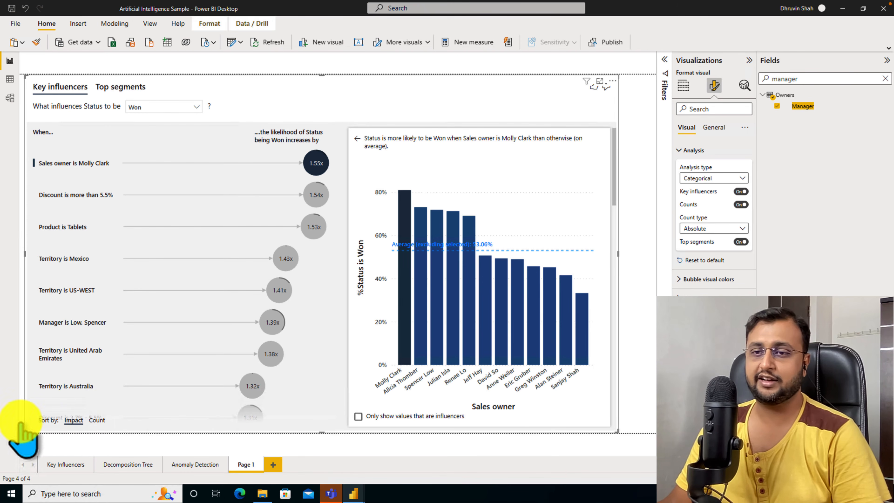
Step: Sort the Page 1 influencers by Count and set the count type to Relative
left_click(93, 419)
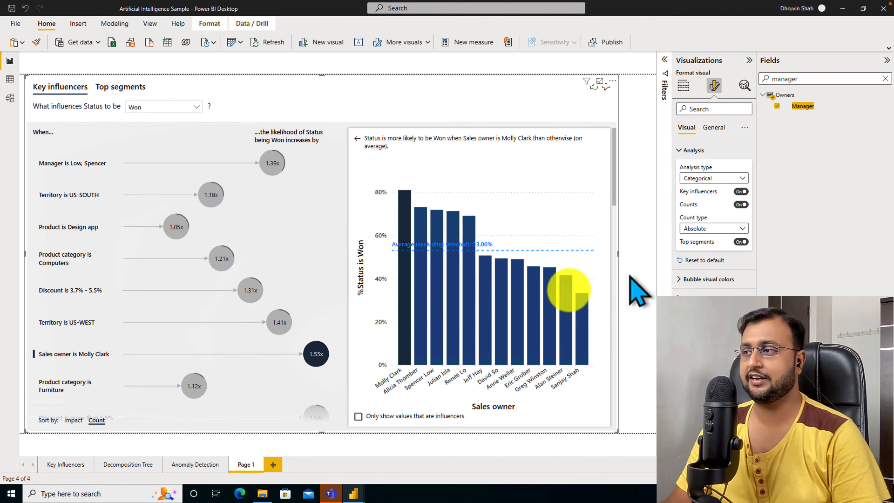
left_click(726, 227)
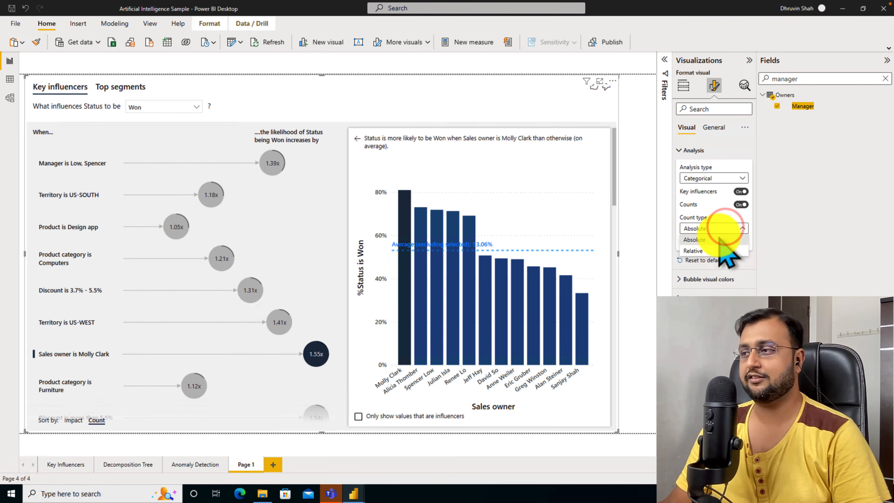
left_click(711, 251)
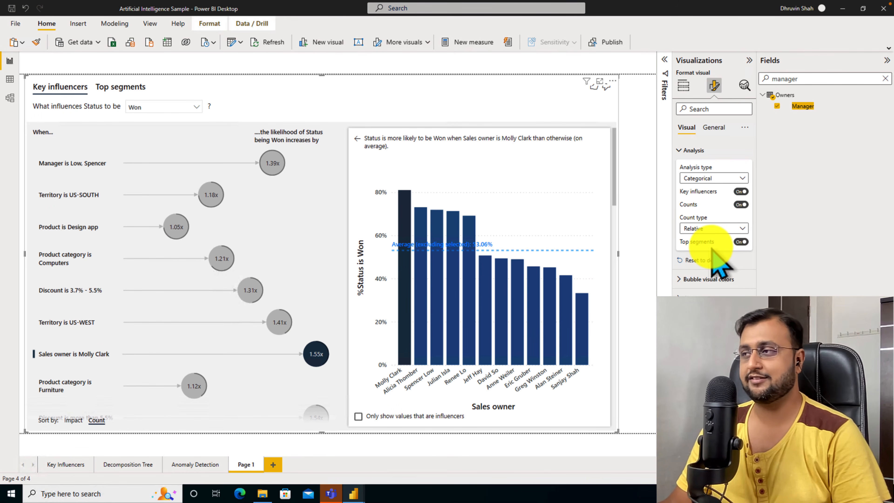
left_click(708, 281)
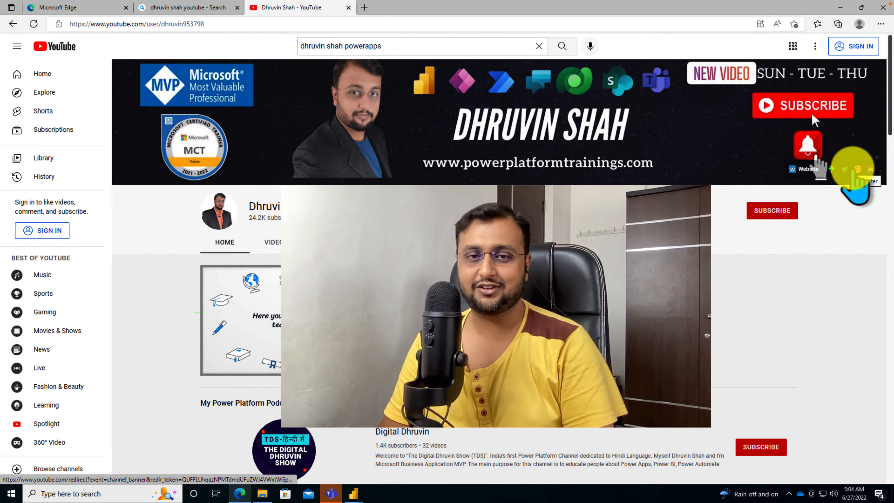
scroll(708, 342, "down", 2)
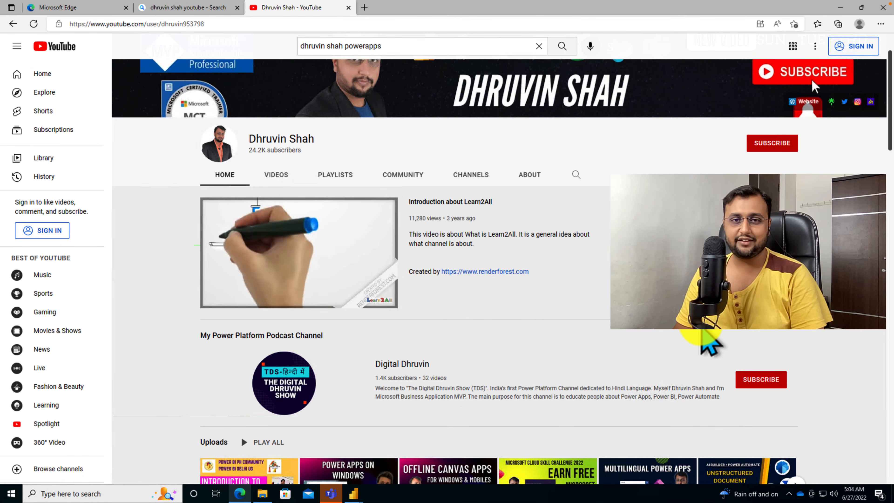